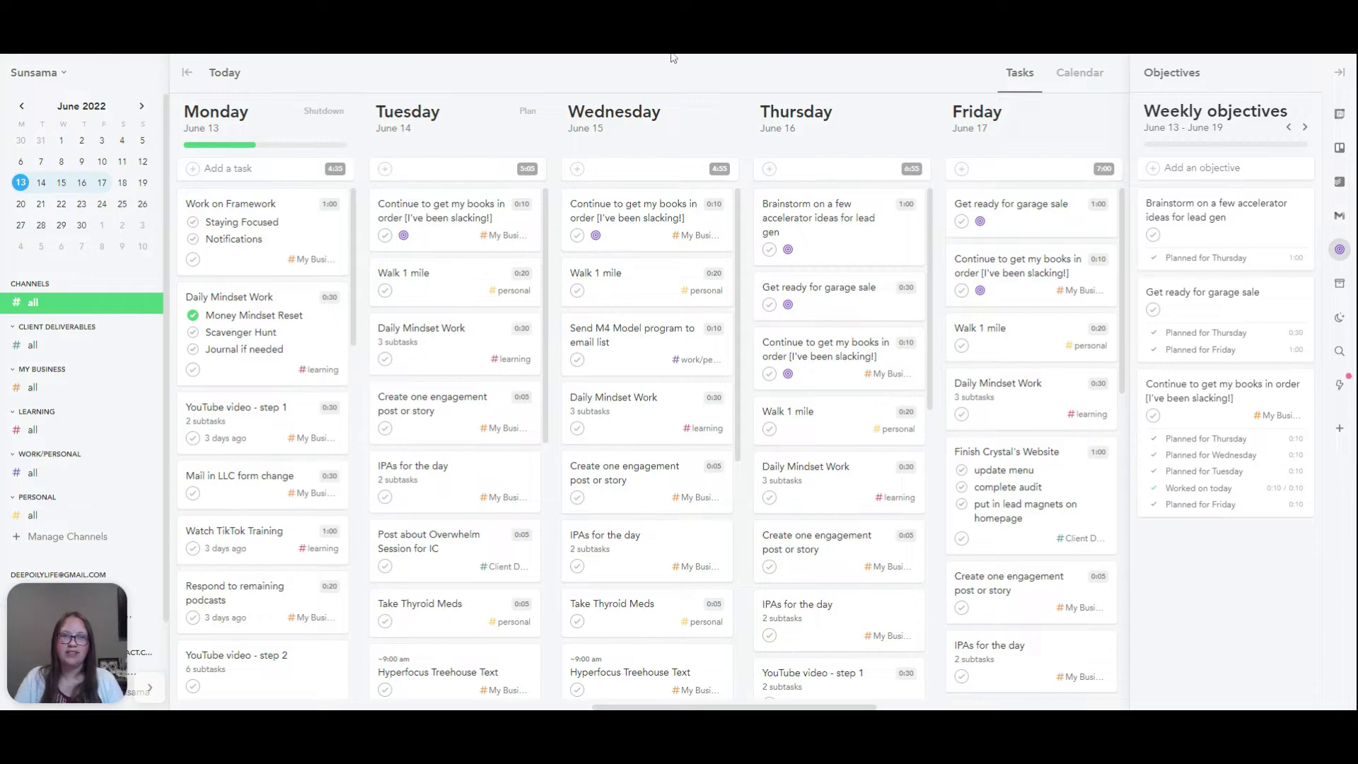
Step: Step through planning tomorrow's tasks and finish, returning to a board starting Tuesday June 14
{"action": "left_click", "coordinate": [528, 114]}
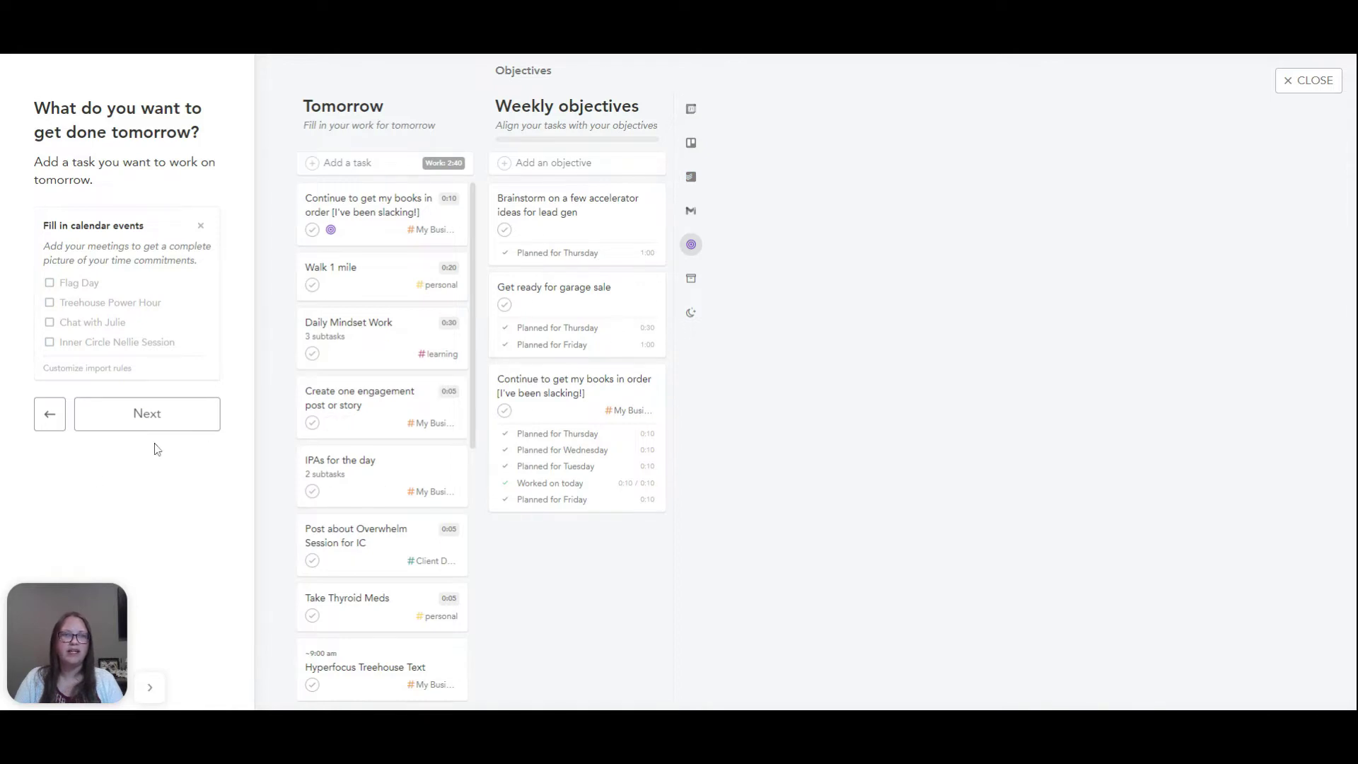
{"action": "left_click", "coordinate": [53, 428]}
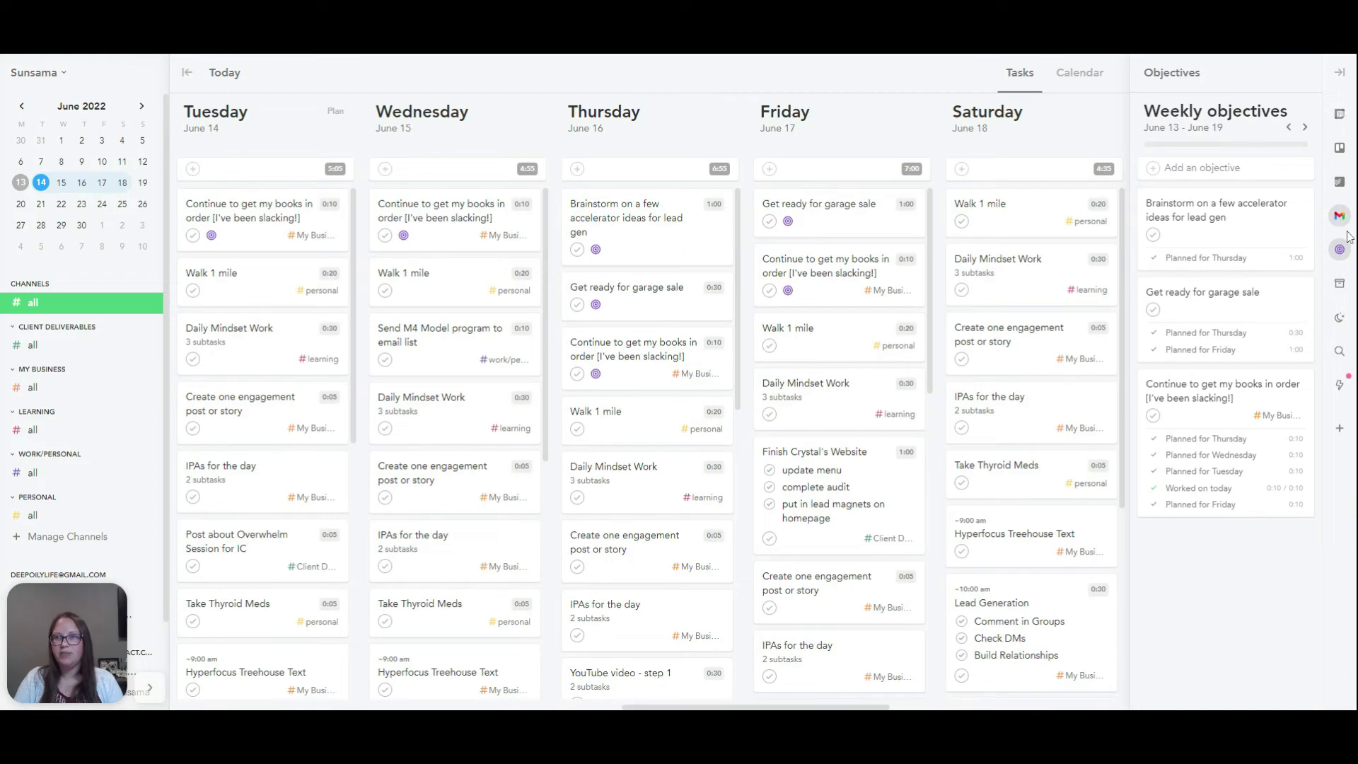
Step: Show then hide the Gmail side panel, and move the Walk 1 mile task to Wednesday and back
{"action": "left_click", "coordinate": [1338, 216]}
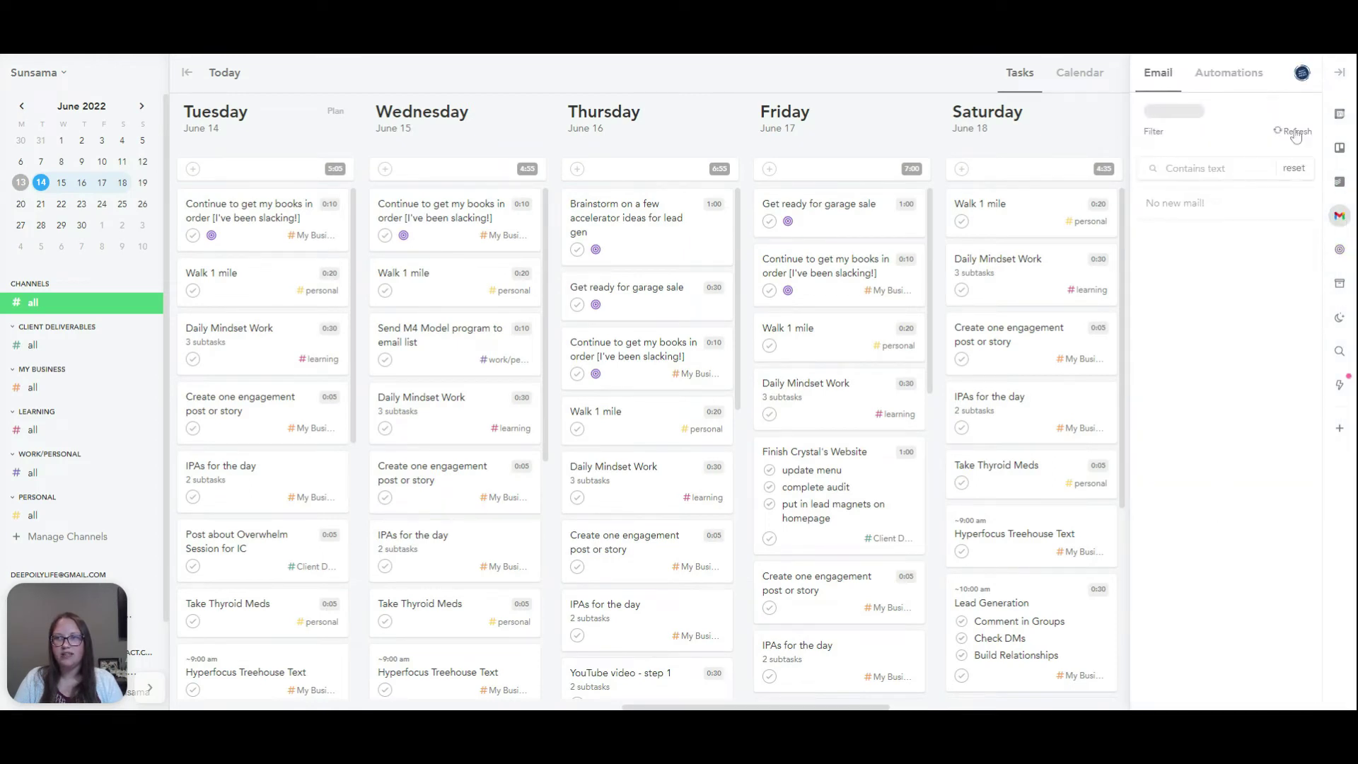
{"action": "left_click", "coordinate": [1340, 74]}
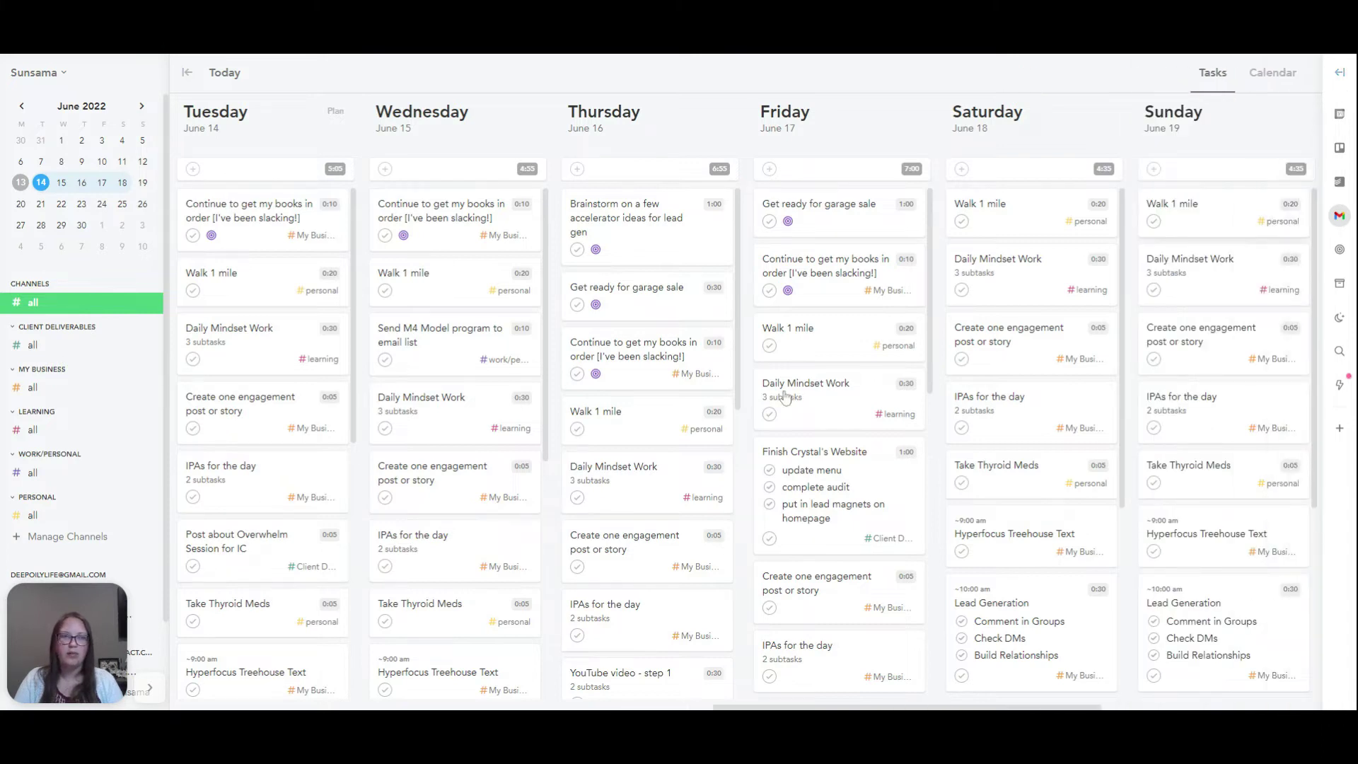
{"action": "key", "text": "ctrl+shift+Right"}
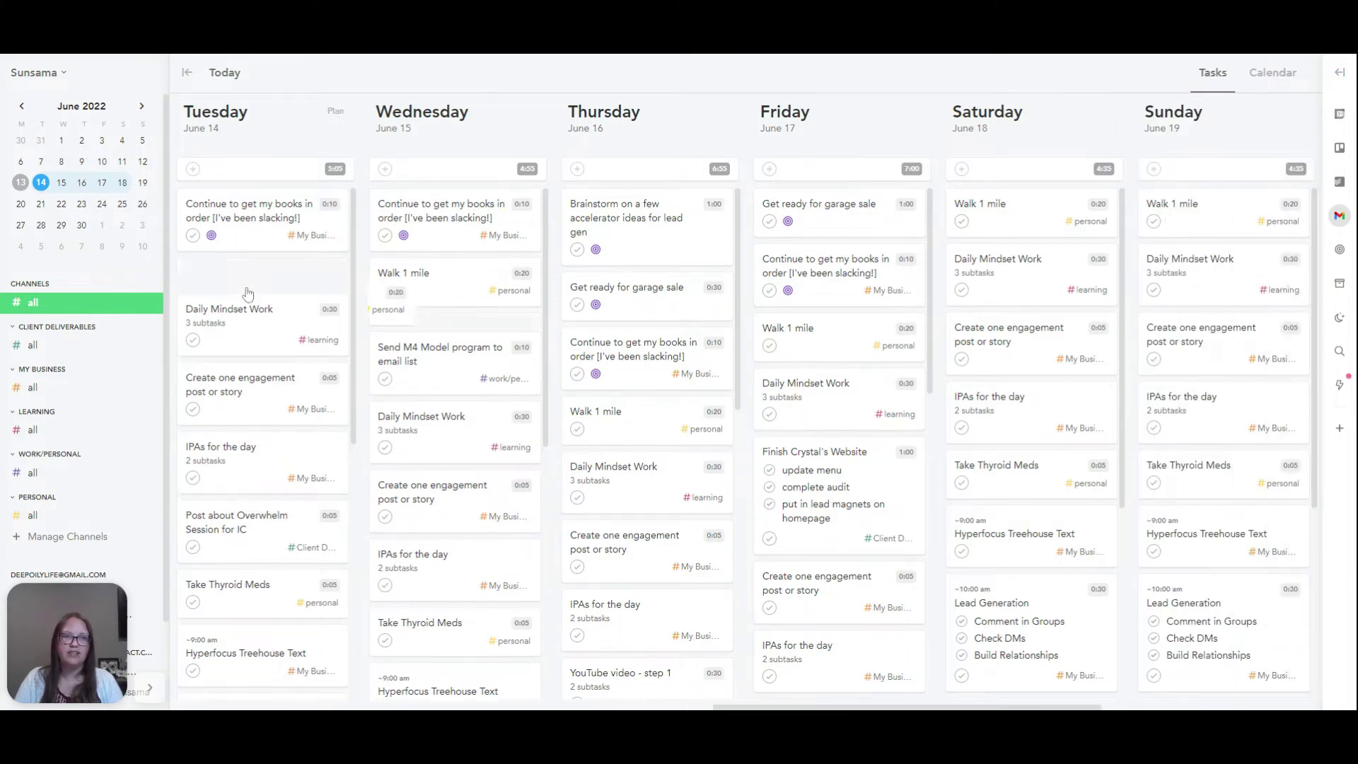
{"action": "key", "text": "ctrl+shift+Left"}
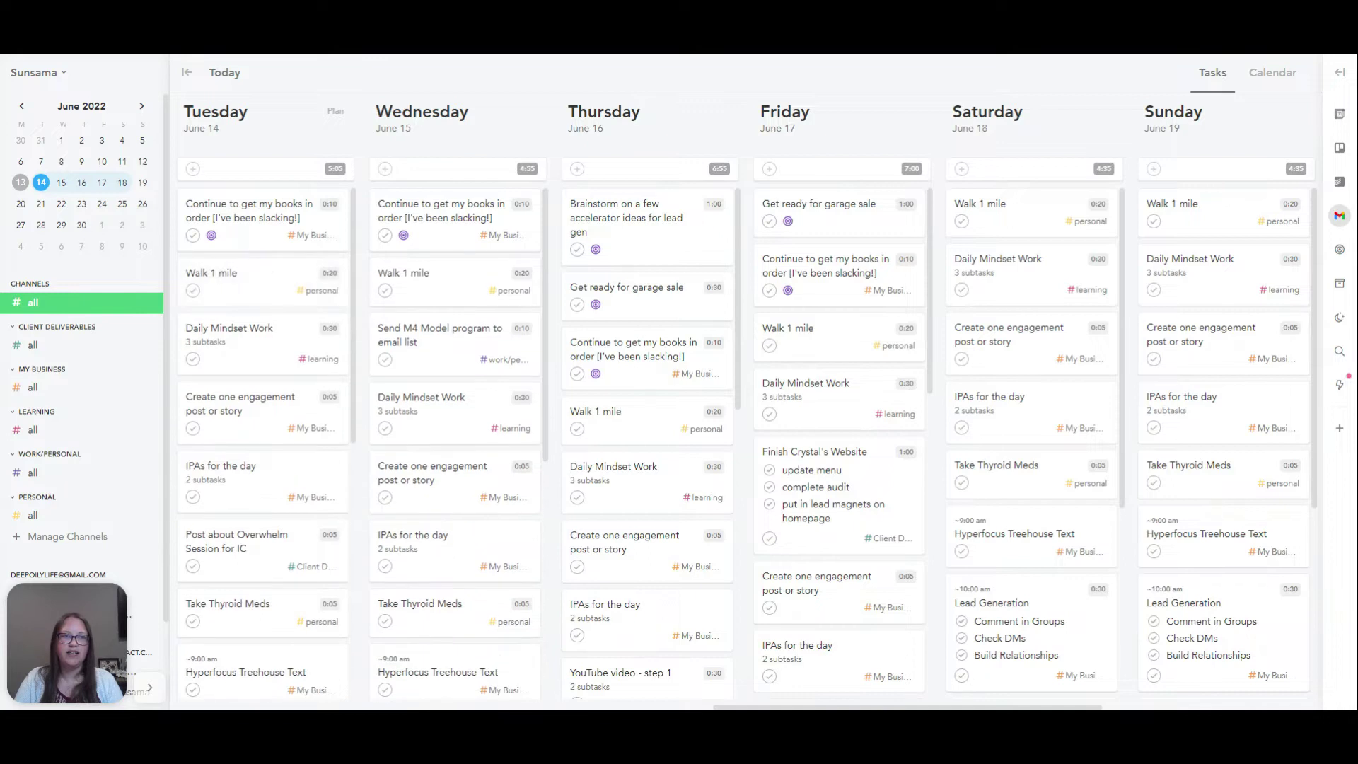
{"action": "left_click", "coordinate": [1339, 148]}
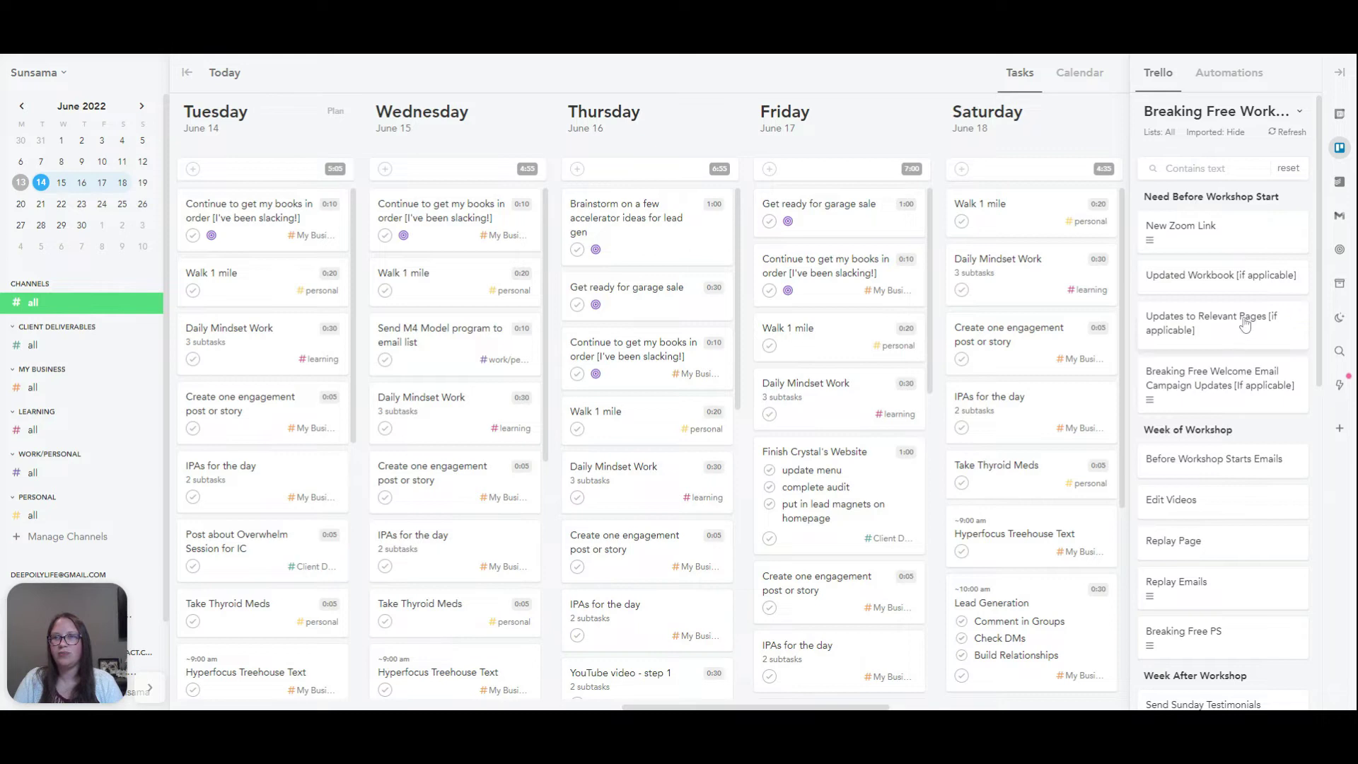
{"action": "left_click", "coordinate": [1332, 77]}
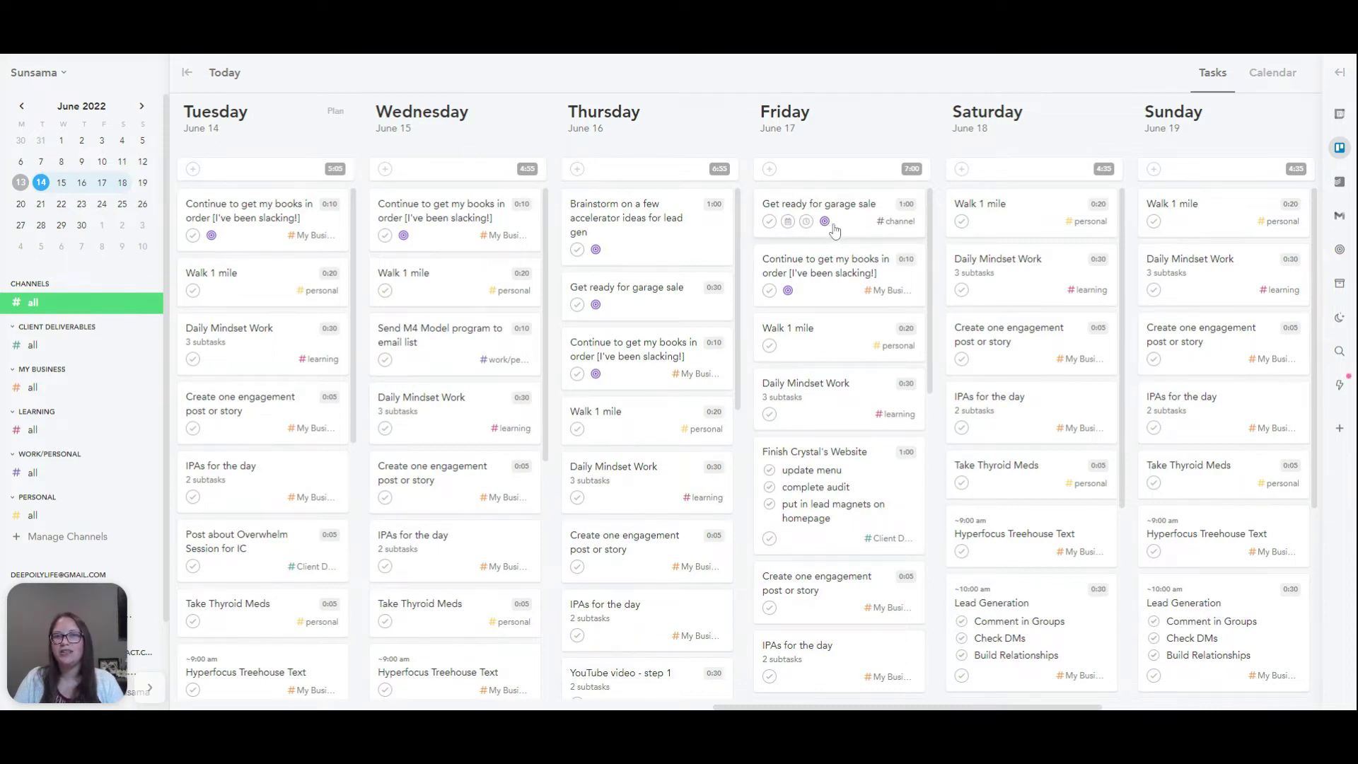
{"action": "left_click", "coordinate": [1339, 249]}
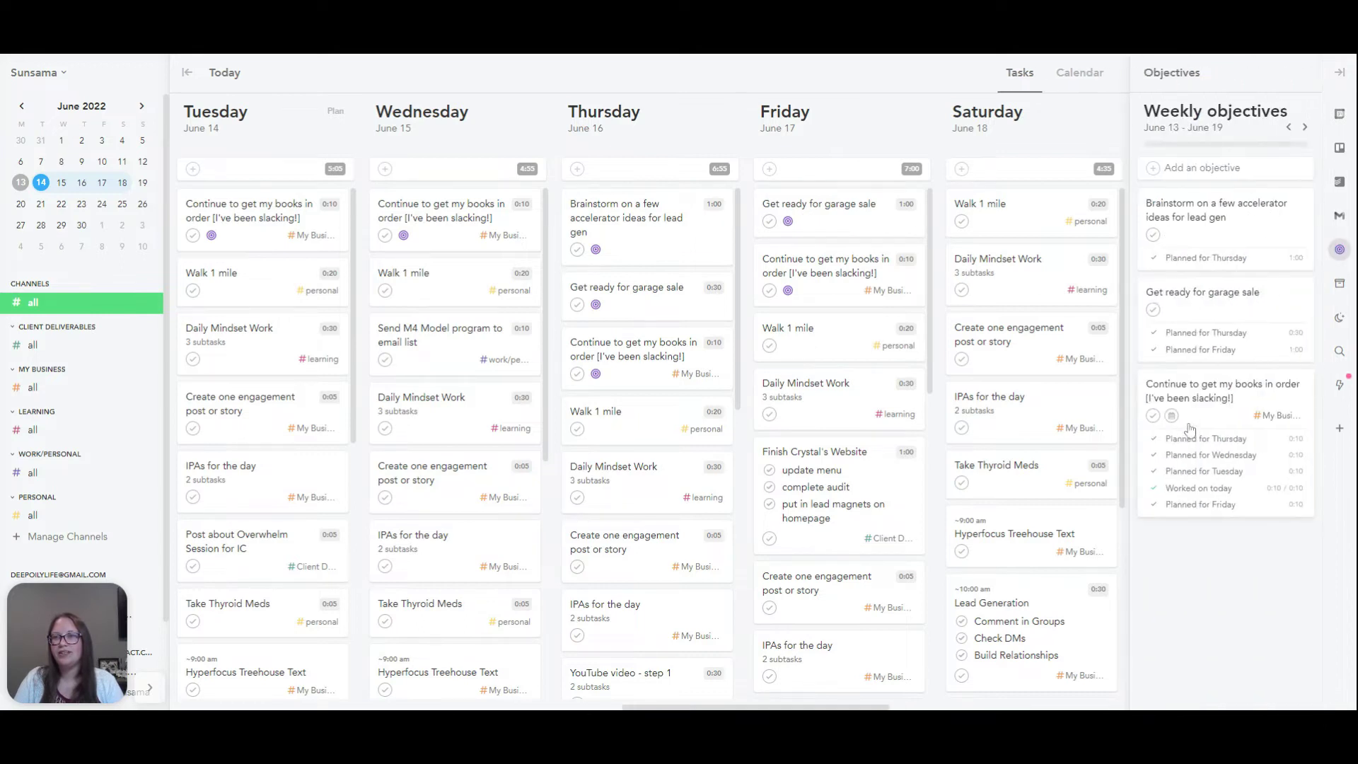
{"action": "left_click", "coordinate": [1215, 111]}
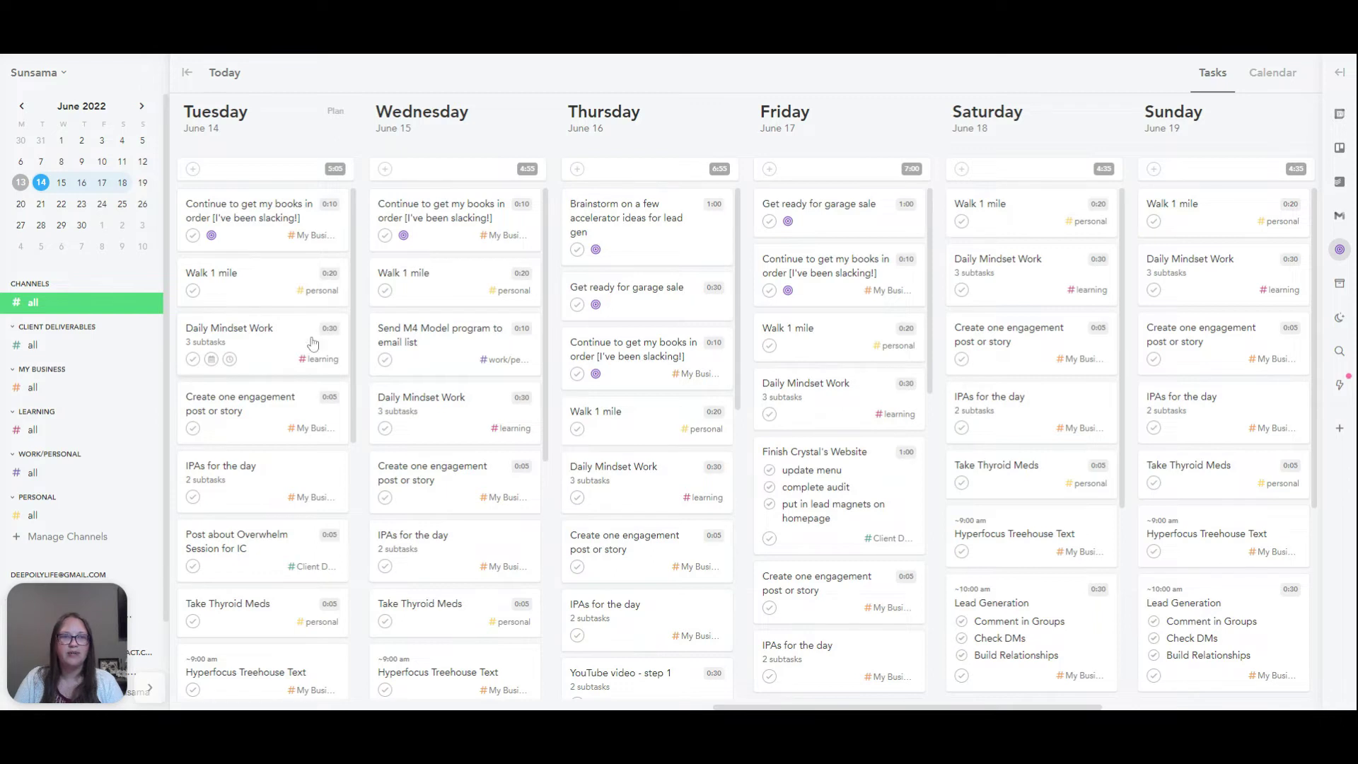
Step: Check Daily Mindset Work's 0:30 planned time, open its details, and start its focus-mode timer
{"action": "left_click", "coordinate": [230, 360]}
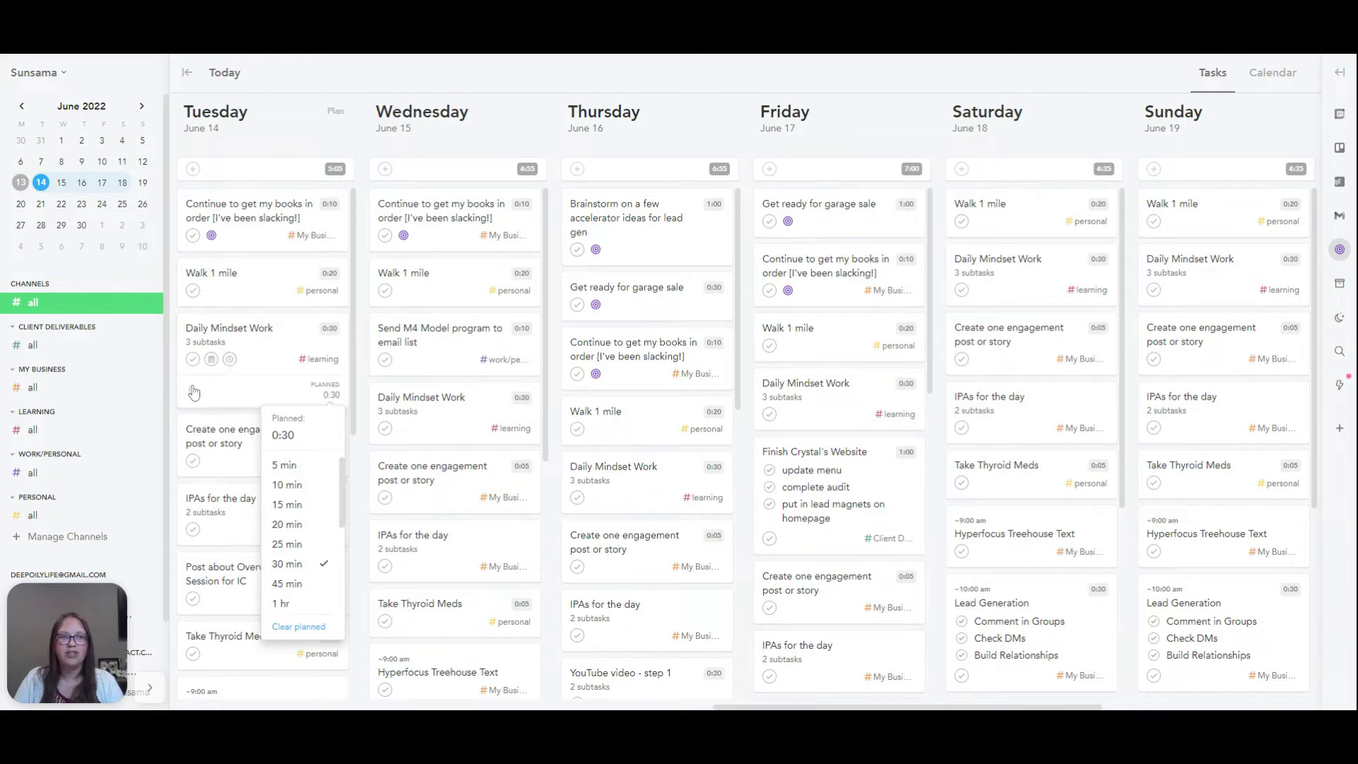
{"action": "left_click", "coordinate": [242, 394]}
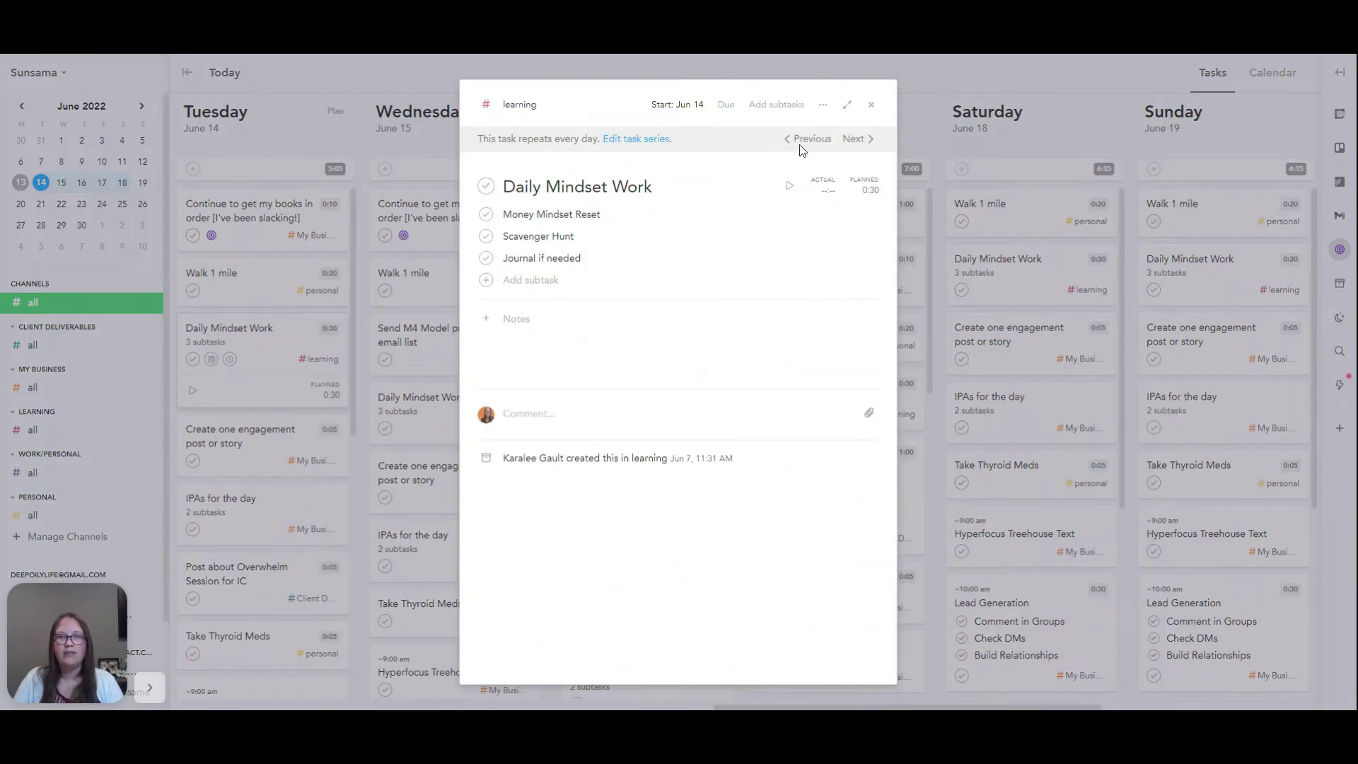
{"action": "left_click", "coordinate": [793, 188]}
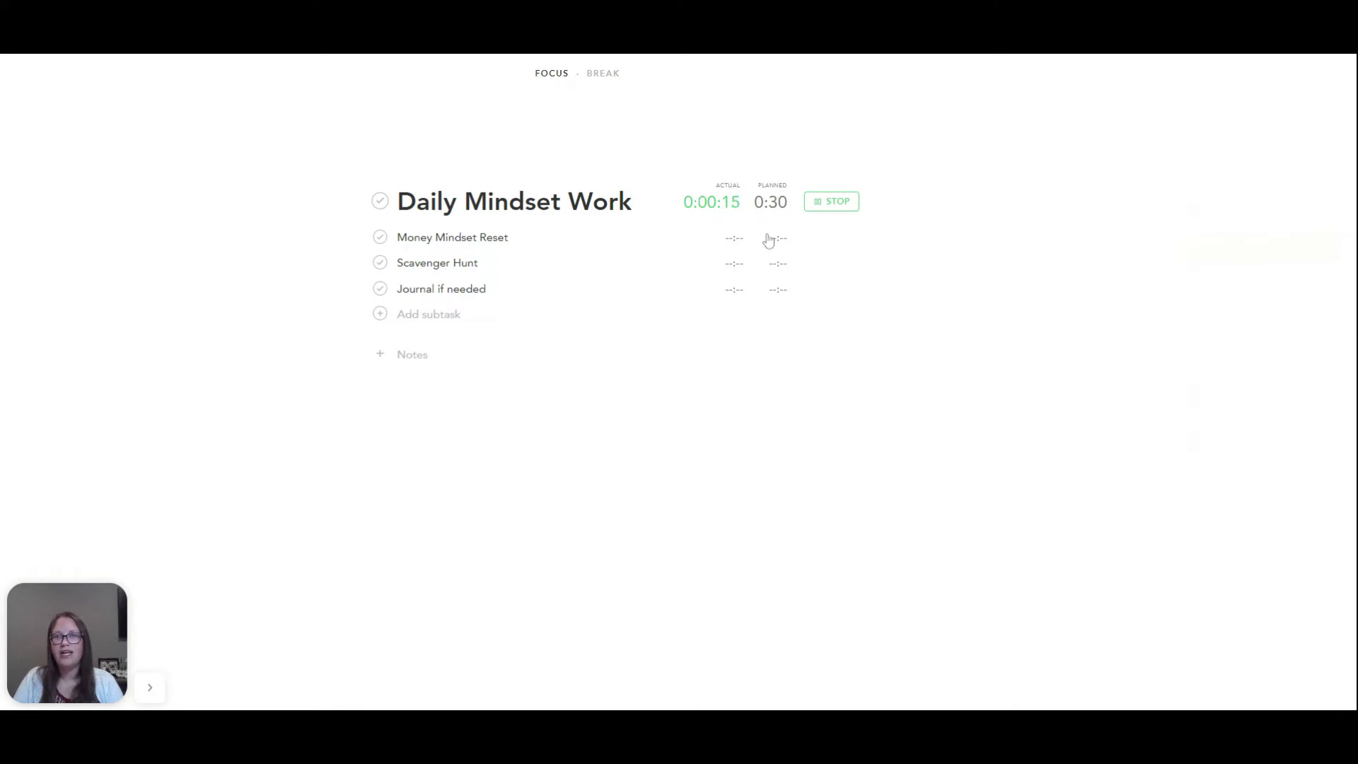
Step: Stop the task timer, briefly time the Money Mindset Reset subtask, then exit focus mode
{"action": "left_click", "coordinate": [819, 204]}
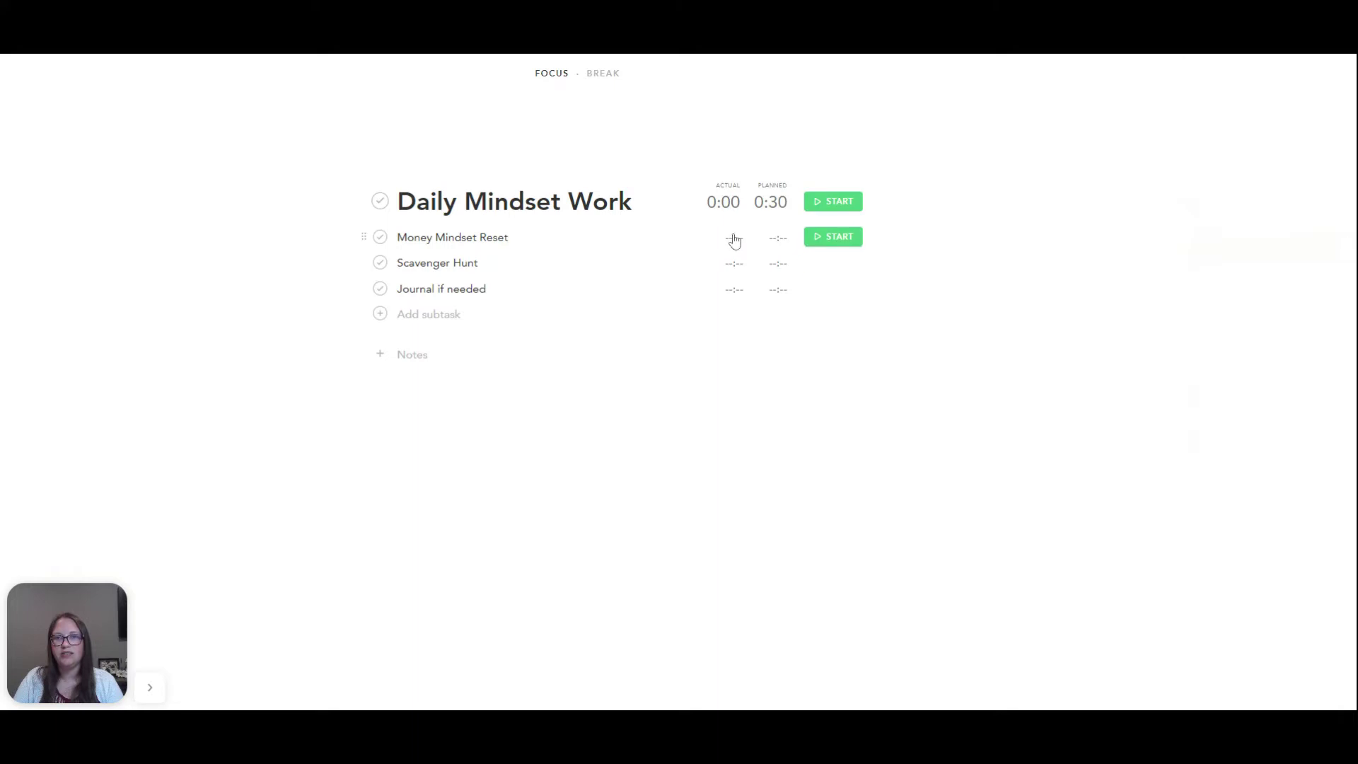
{"action": "left_click", "coordinate": [731, 239]}
{"action": "left_click", "coordinate": [725, 243]}
{"action": "left_click", "coordinate": [826, 242]}
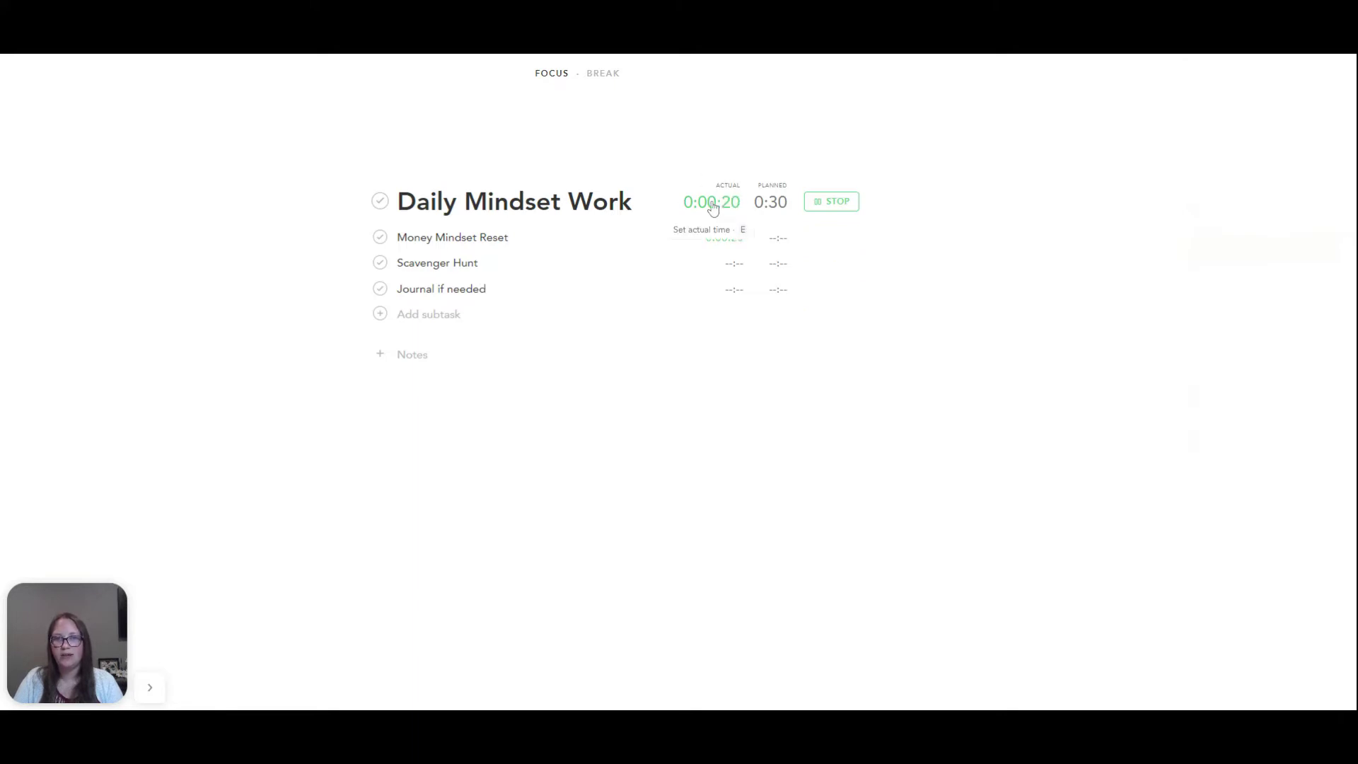
{"action": "left_click", "coordinate": [825, 202]}
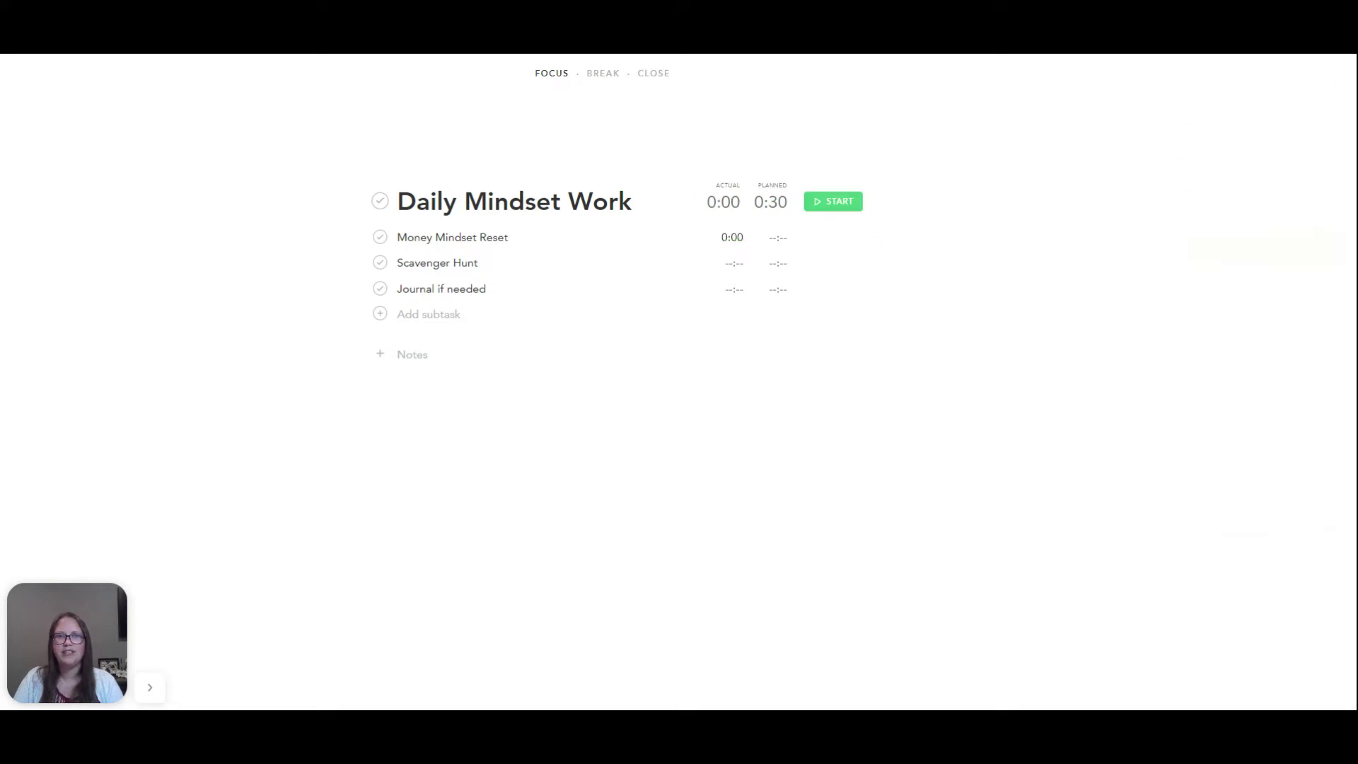
{"action": "left_click", "coordinate": [661, 73]}
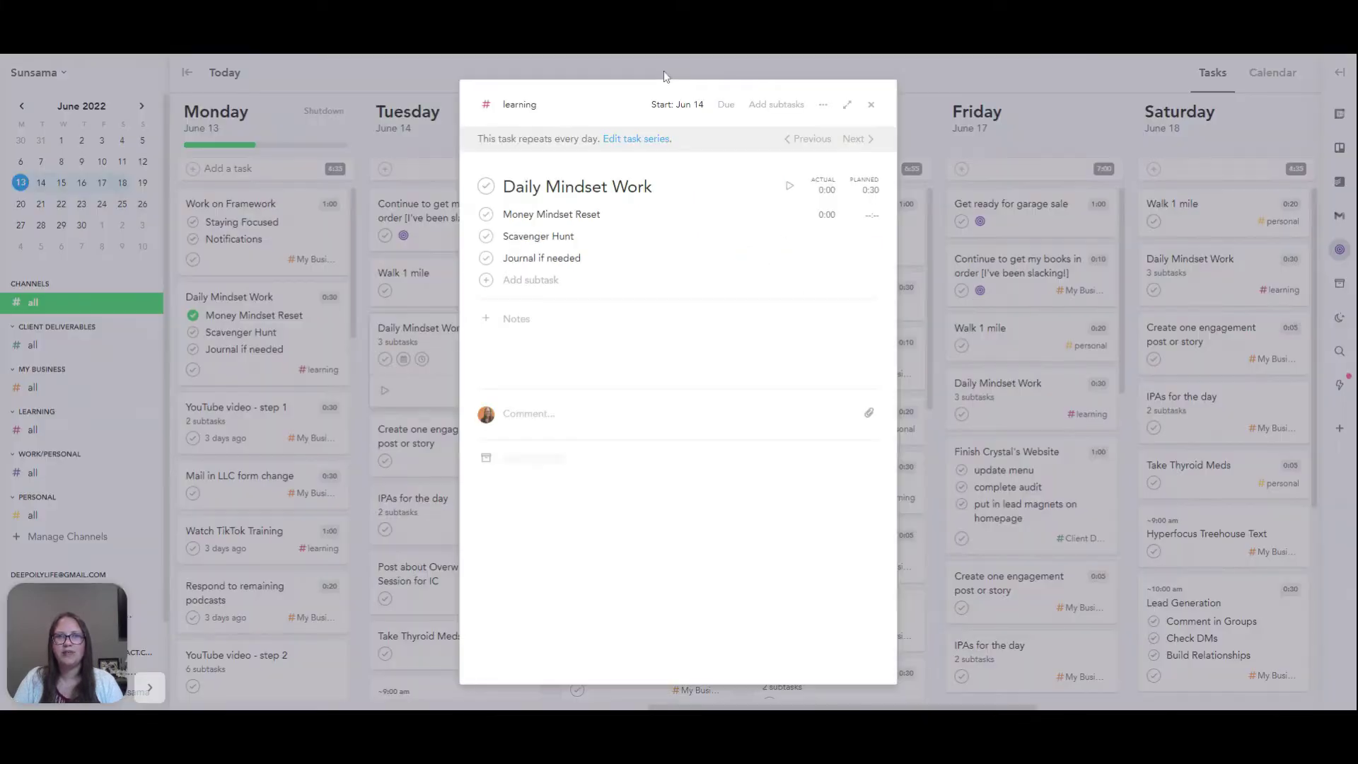
Step: Close the Daily Mindset Work details and look over the board starting Monday June 13
{"action": "left_click", "coordinate": [871, 103]}
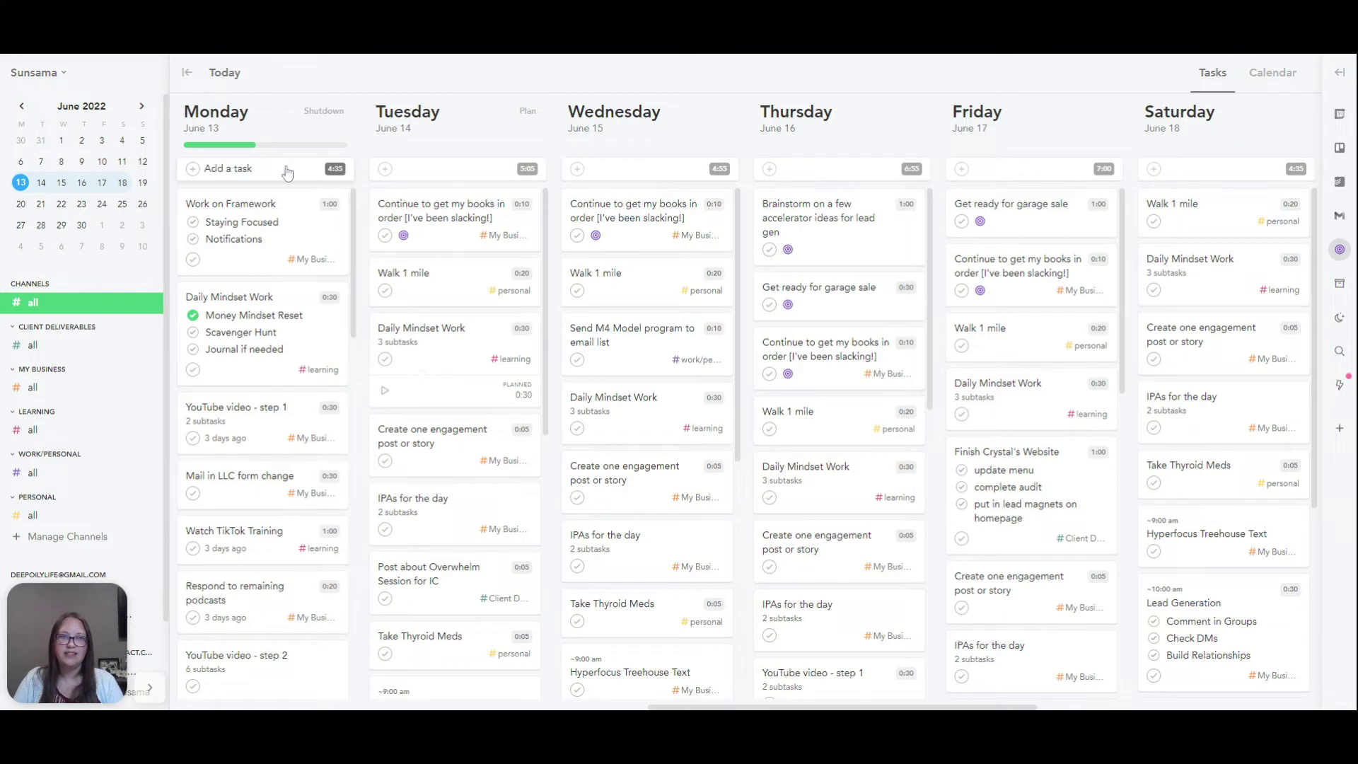
{"action": "mouse_move", "coordinate": [203, 146]}
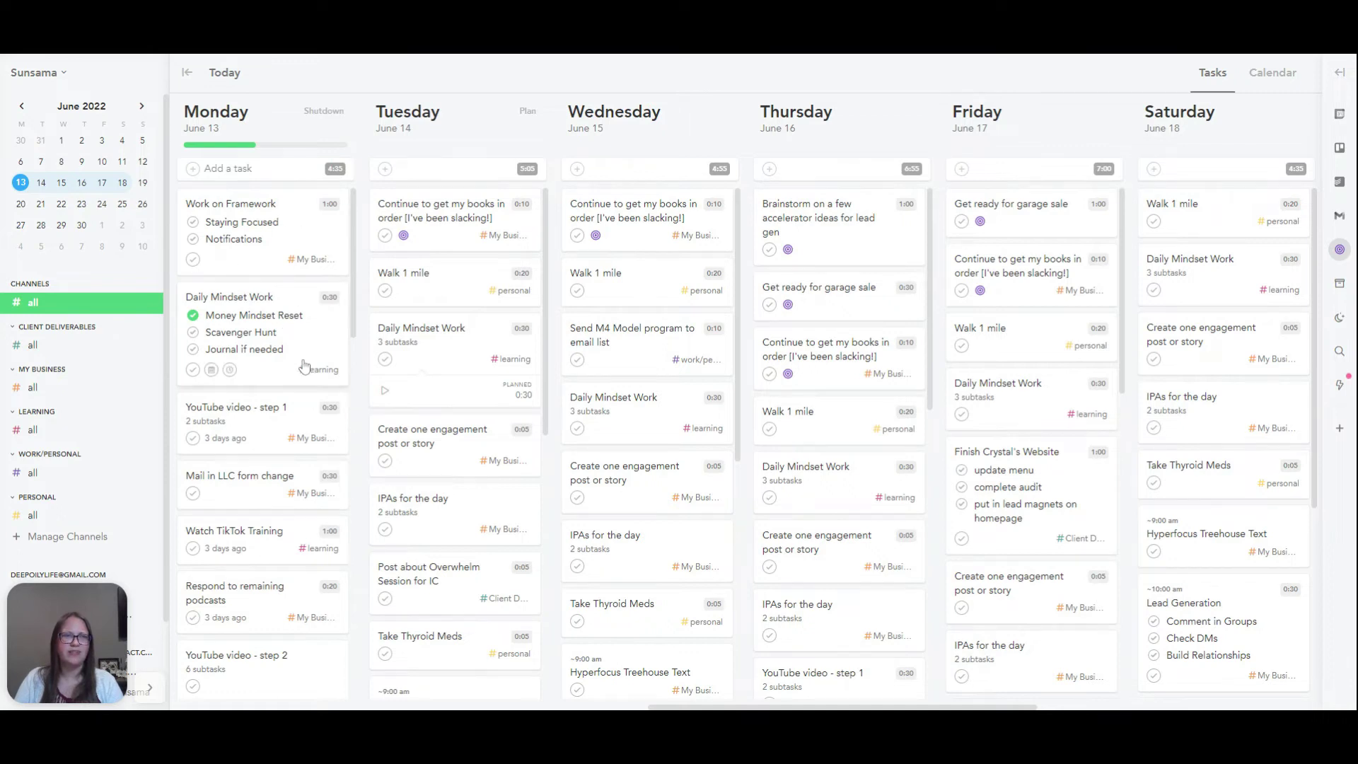
{"action": "scroll", "coordinate": [315, 343], "scroll_direction": "down", "scroll_amount": 2}
{"action": "scroll", "coordinate": [315, 339], "scroll_direction": "up", "scroll_amount": 2}
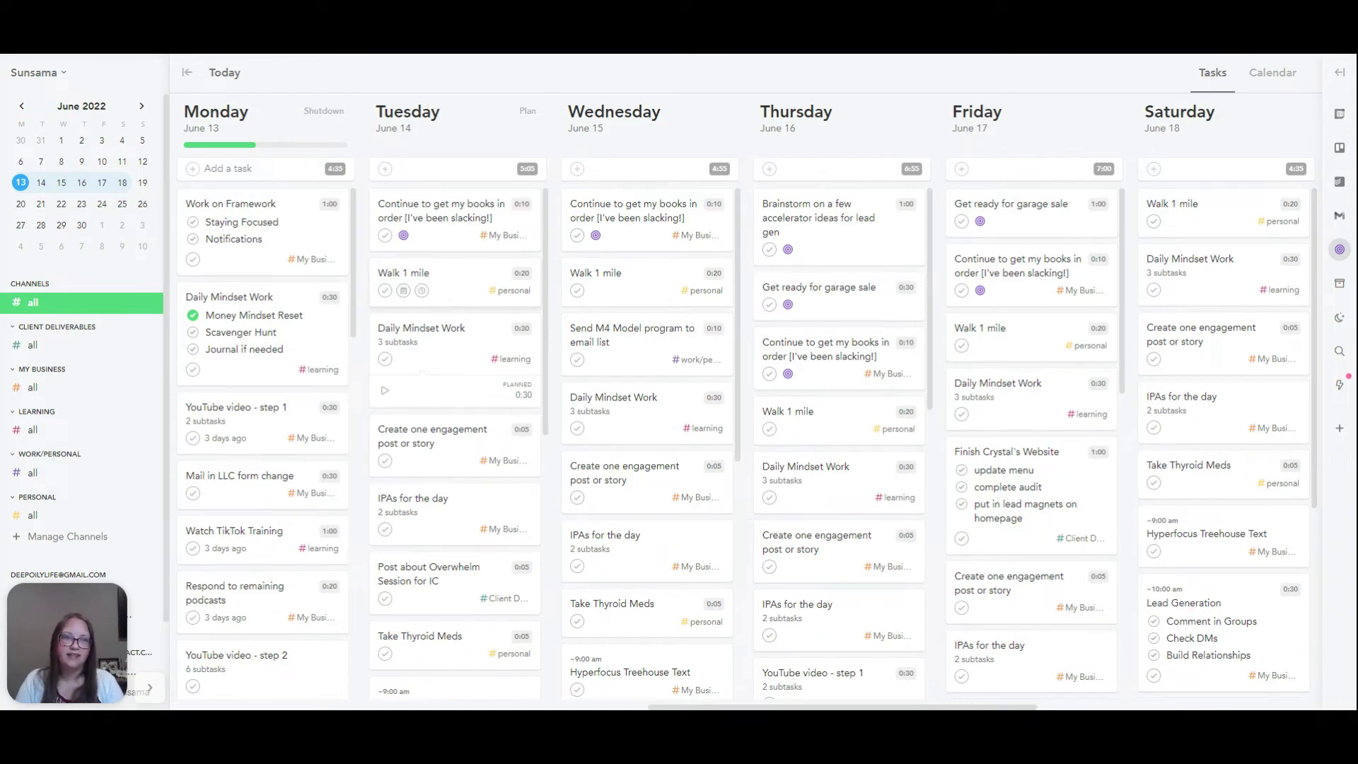
{"action": "left_click", "coordinate": [1340, 115]}
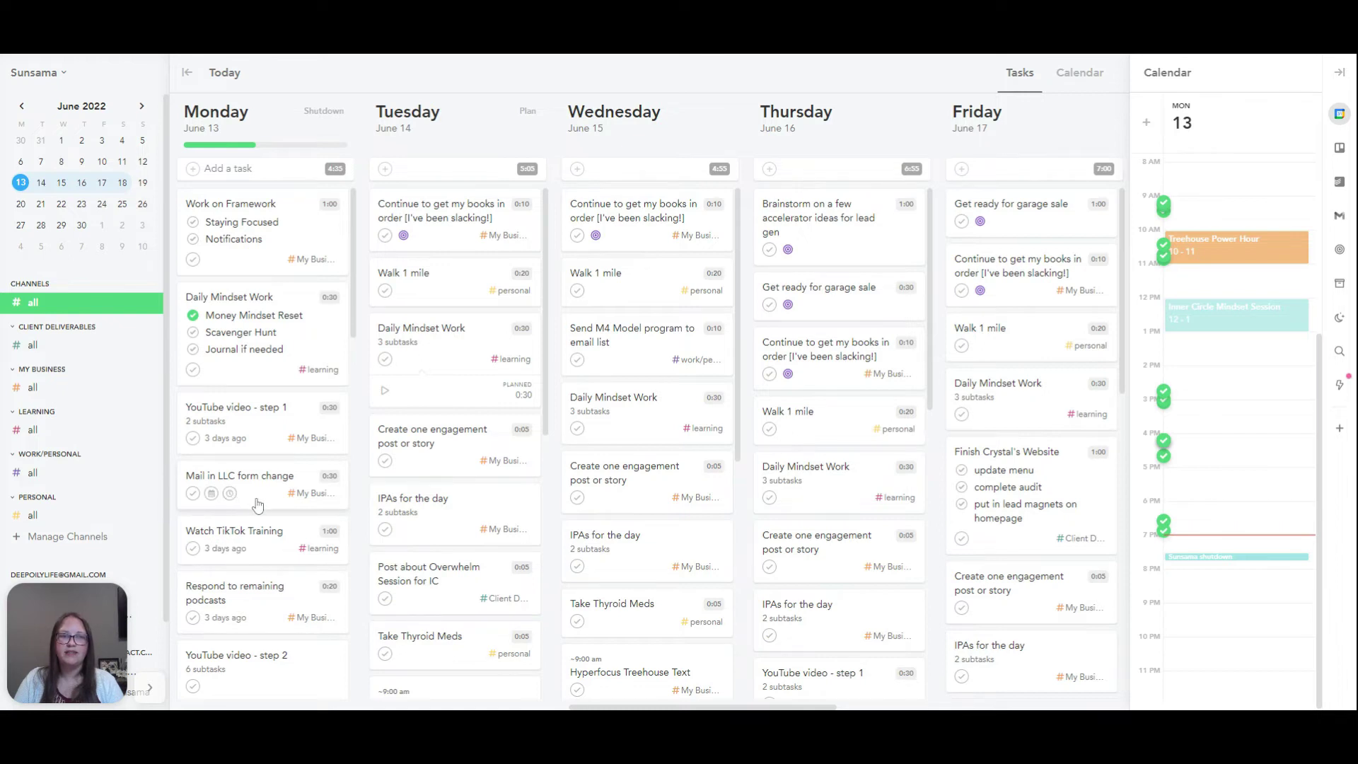
{"action": "left_click_drag", "start_coordinate": [257, 505], "coordinate": [428, 499]}
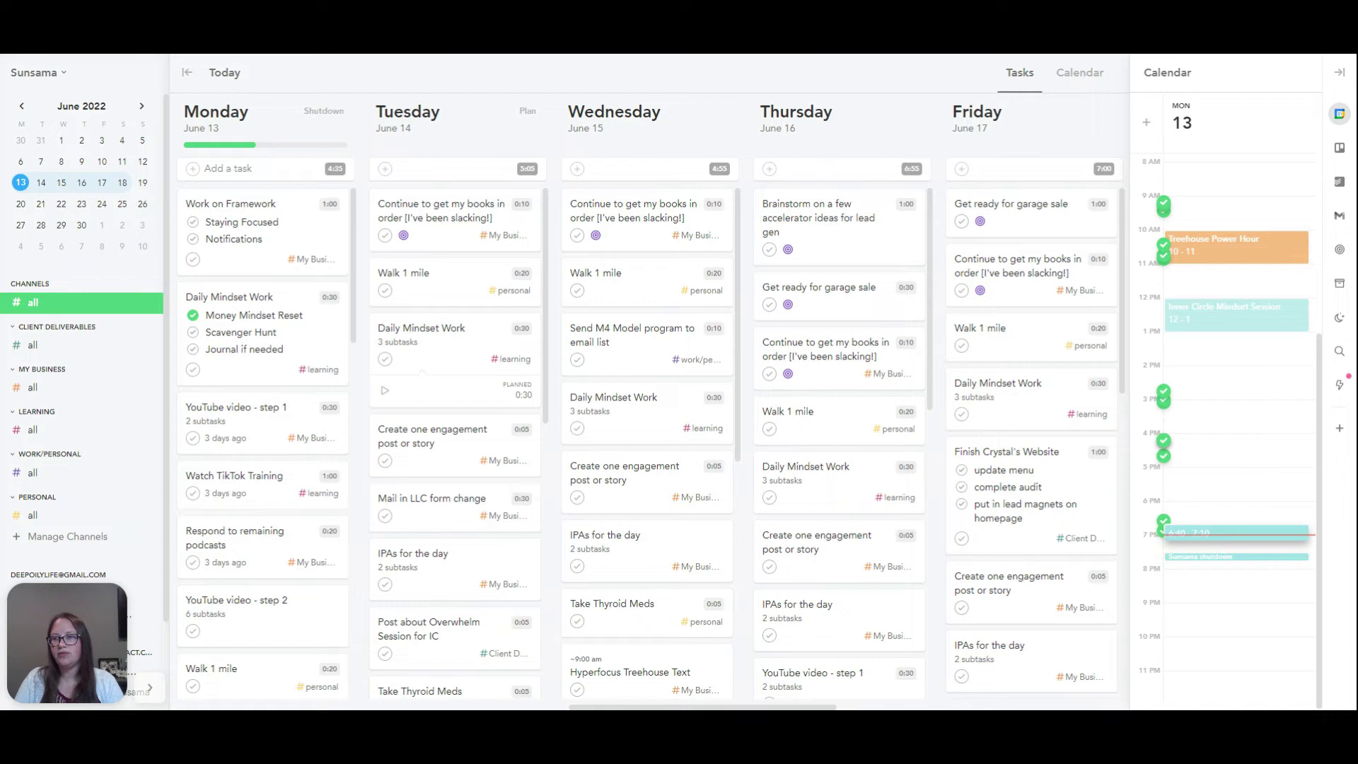
{"action": "left_click_drag", "start_coordinate": [1202, 532], "coordinate": [1237, 544]}
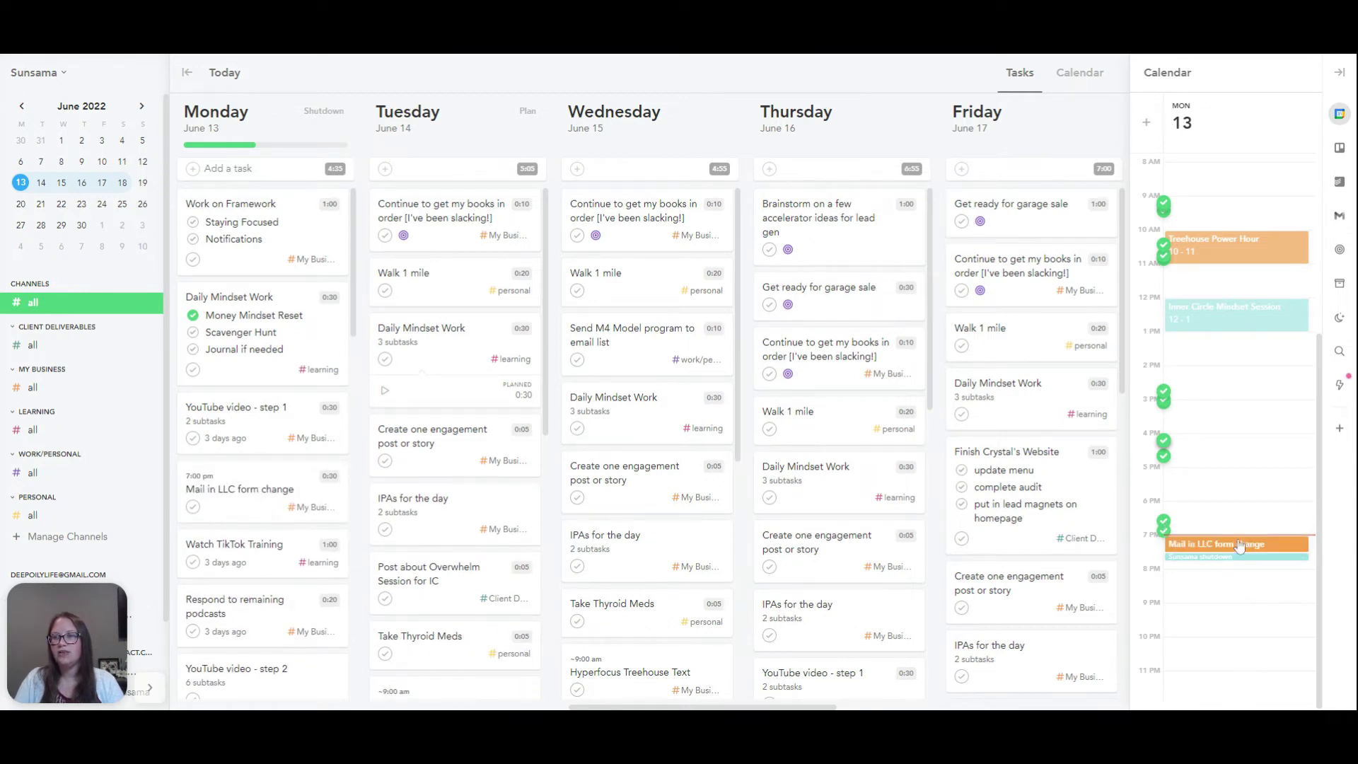
{"action": "mouse_move", "coordinate": [1245, 548]}
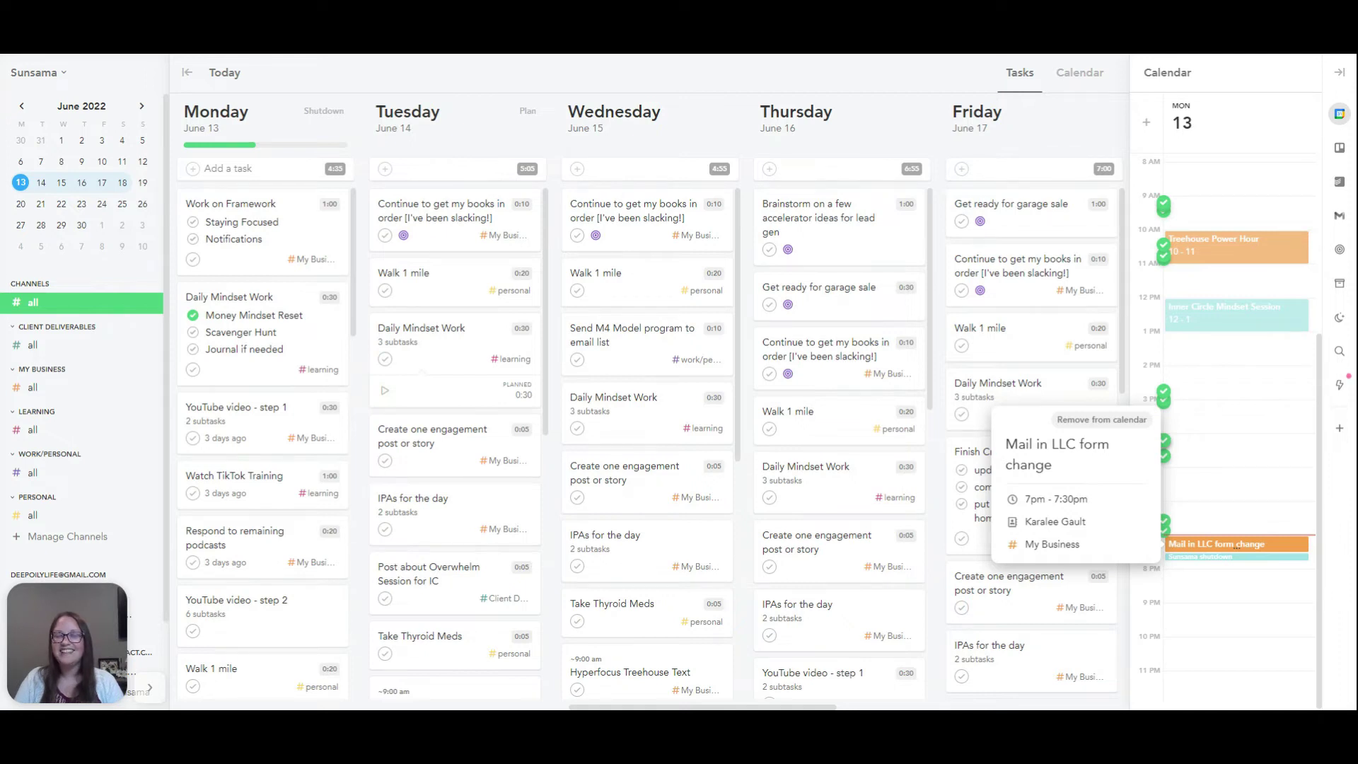
{"action": "key", "text": "Escape"}
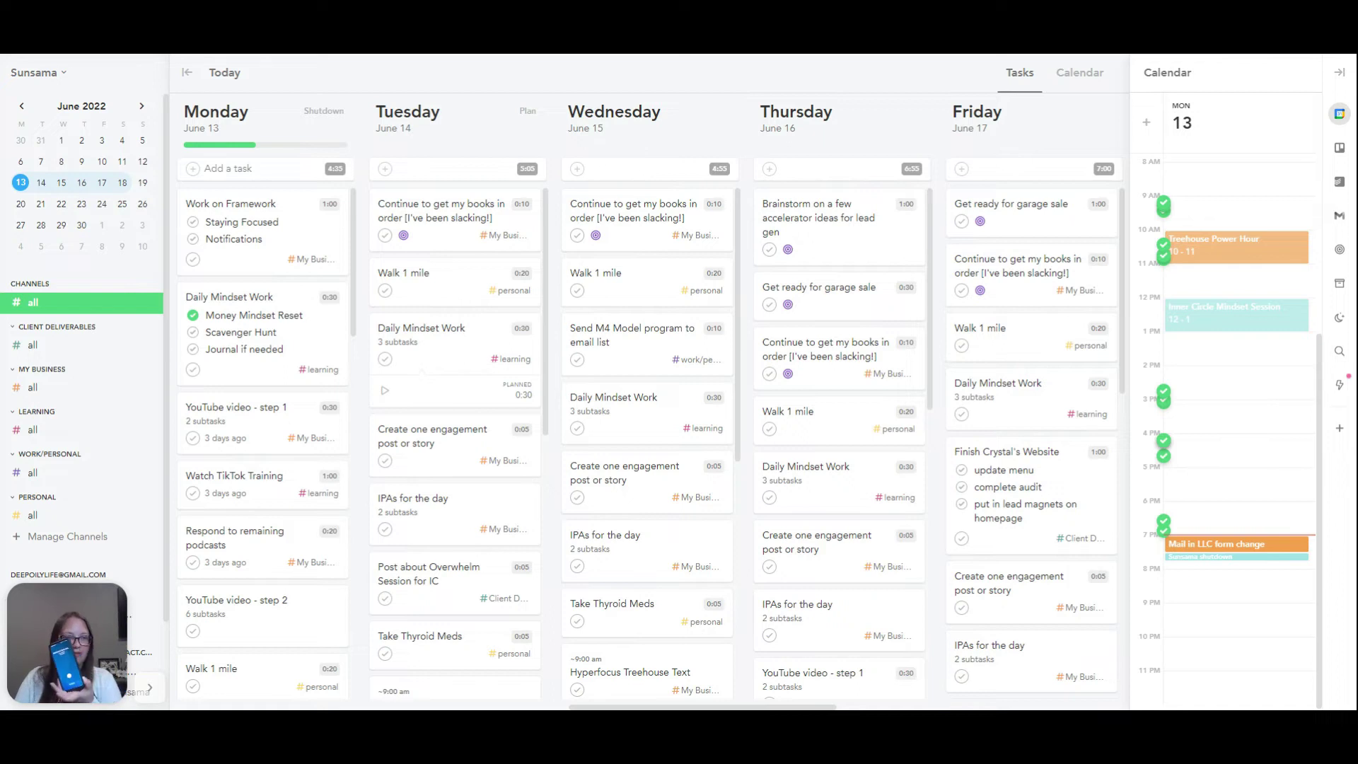
{"action": "left_click", "coordinate": [1244, 545]}
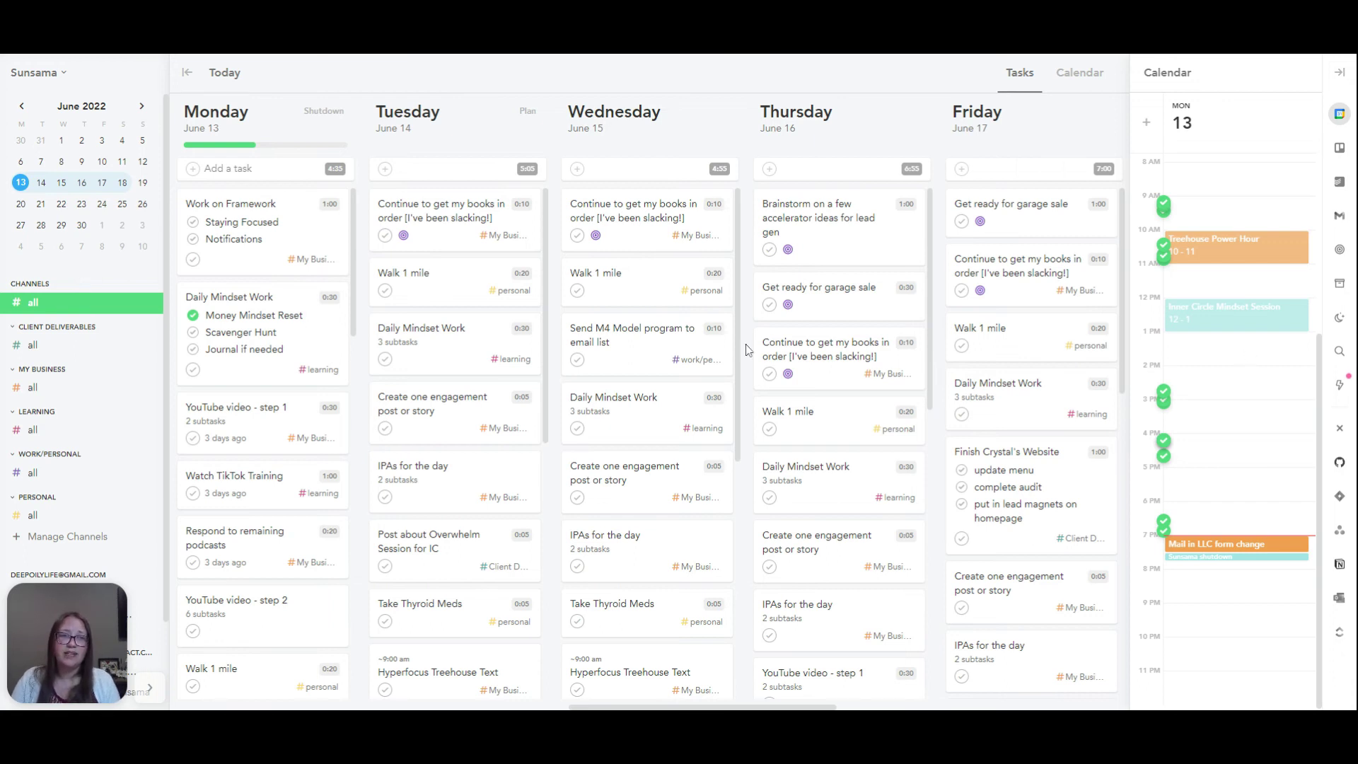
Step: Open Work on Framework's details and view the Attach from options, then dismiss them
{"action": "left_click", "coordinate": [297, 234]}
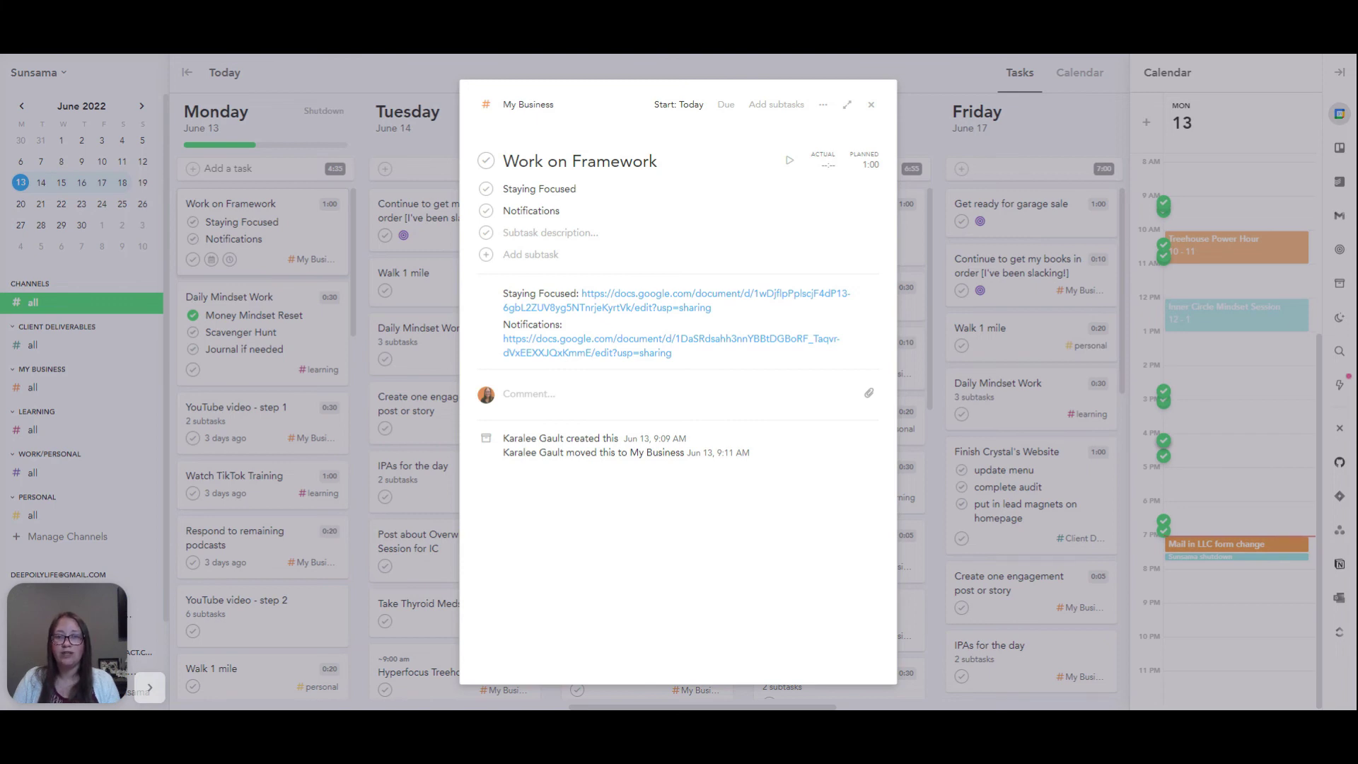
{"action": "left_click", "coordinate": [869, 396]}
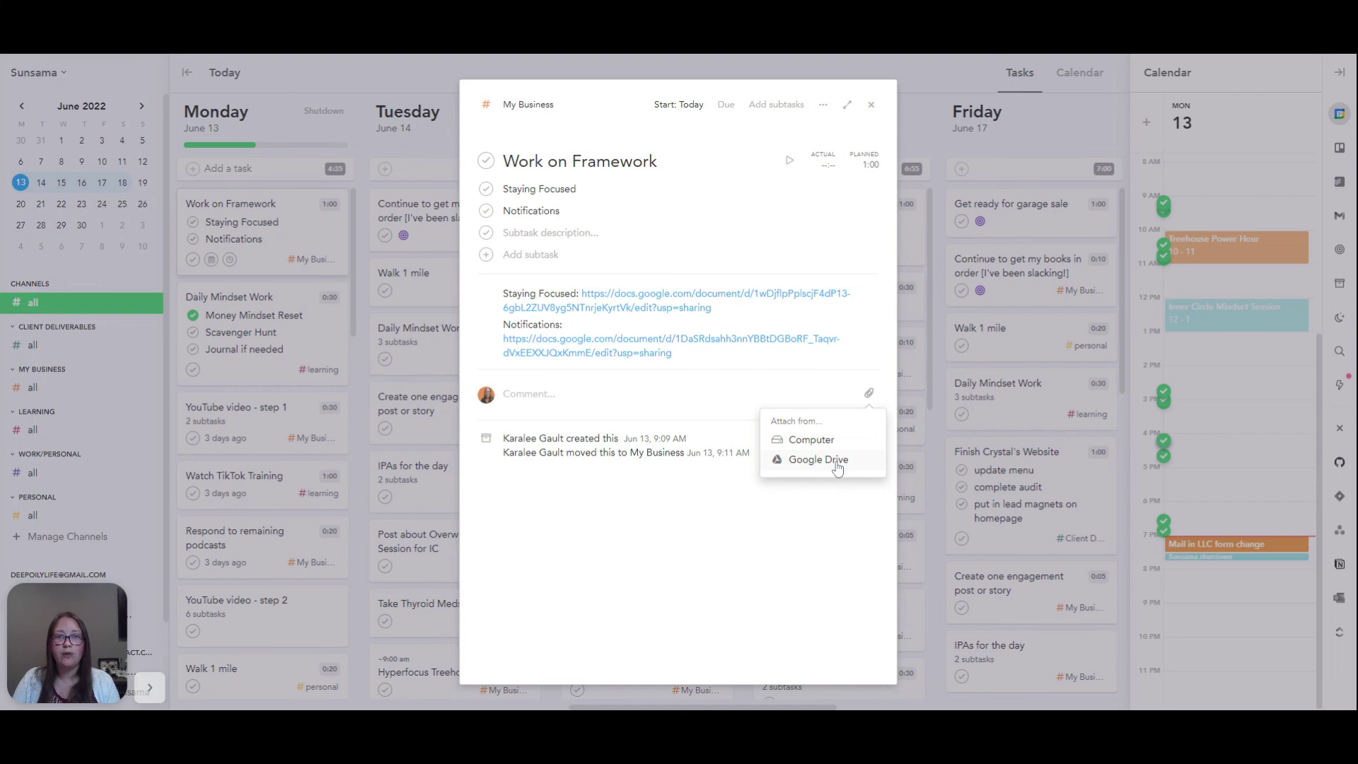
{"action": "left_click", "coordinate": [730, 537]}
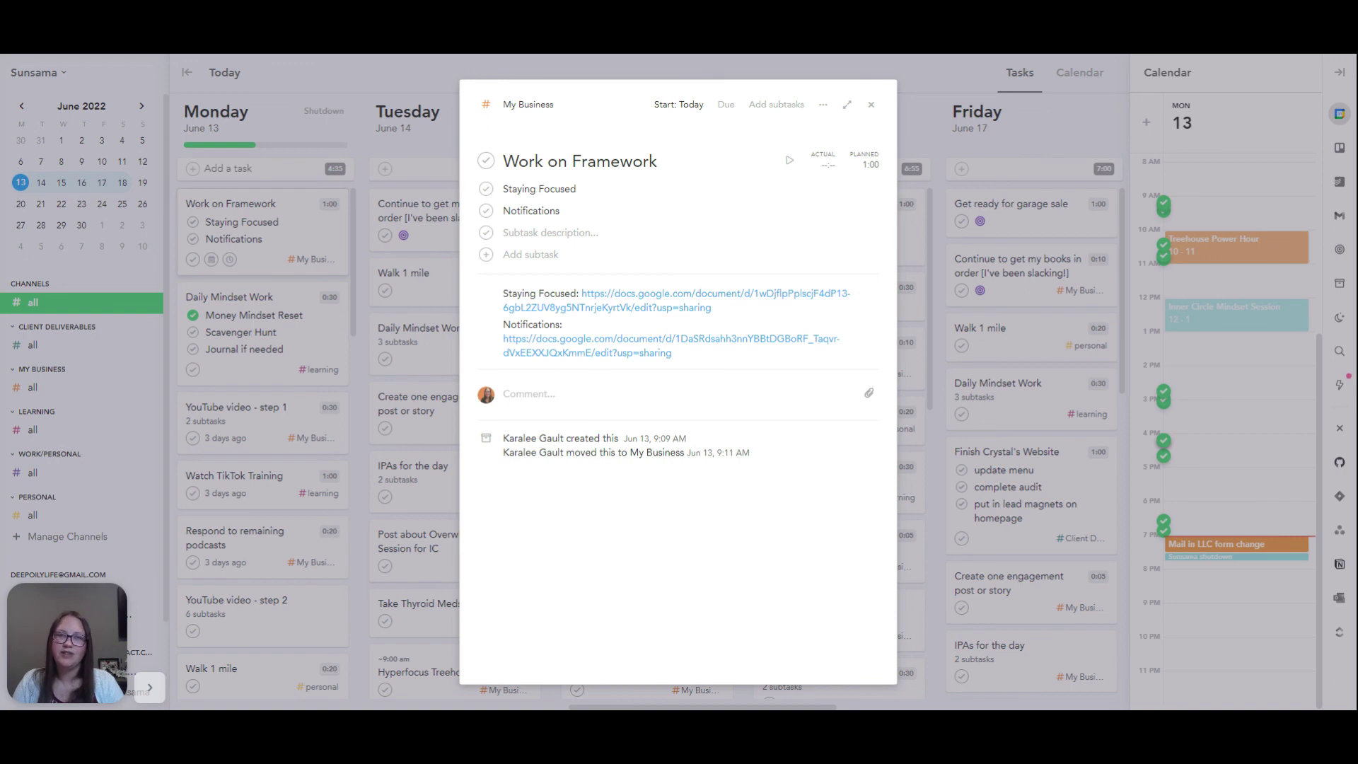
Step: Close the Work on Framework details window to reveal the full weekly board
{"action": "left_click", "coordinate": [873, 107]}
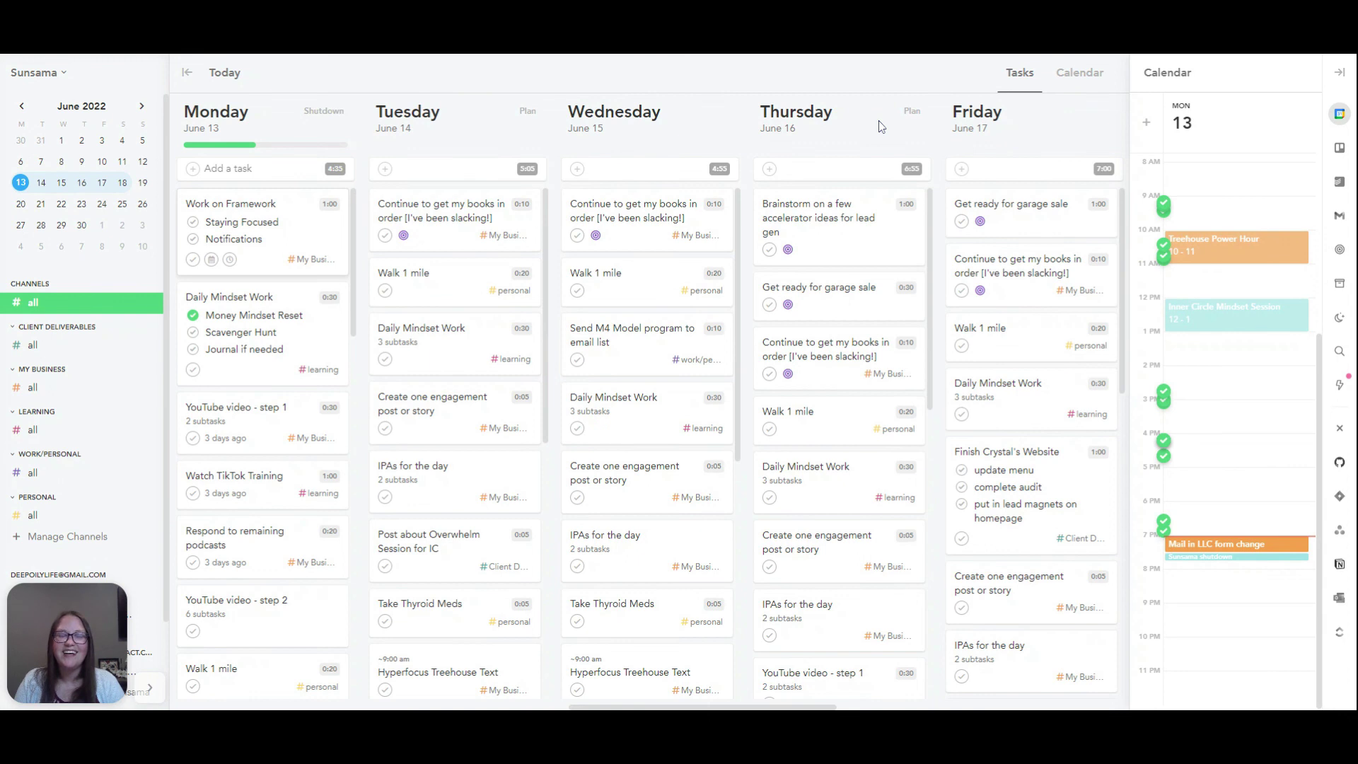